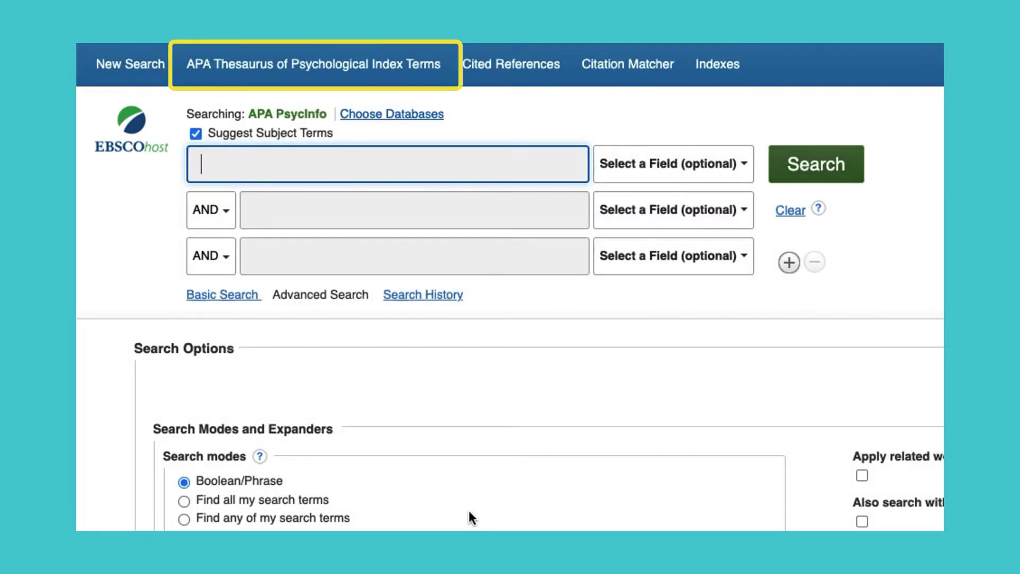
# Look up 'ptsd' in the APA Thesaurus
pyautogui.click(348, 77)
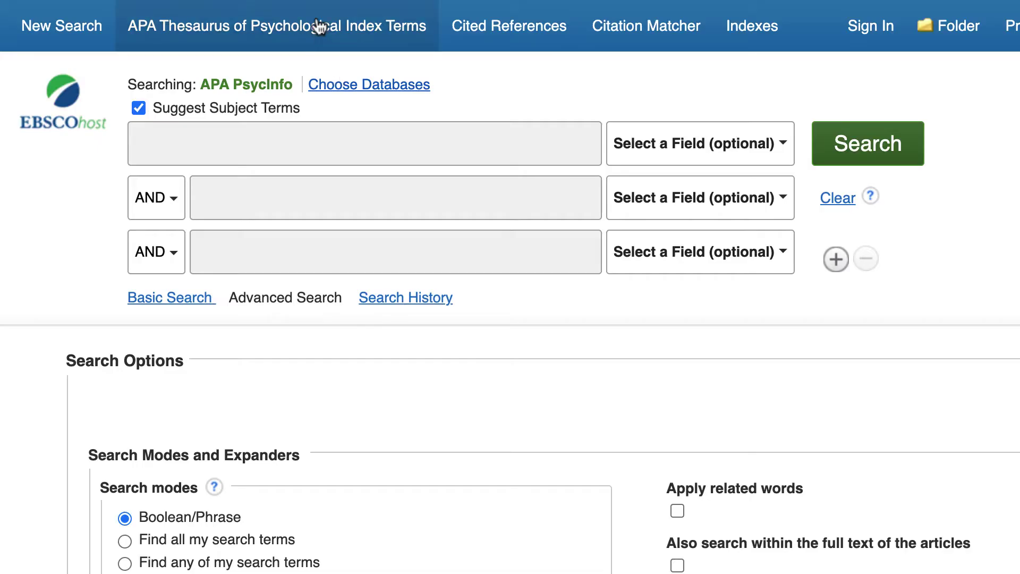
pyautogui.click(319, 27)
pyautogui.click(240, 317)
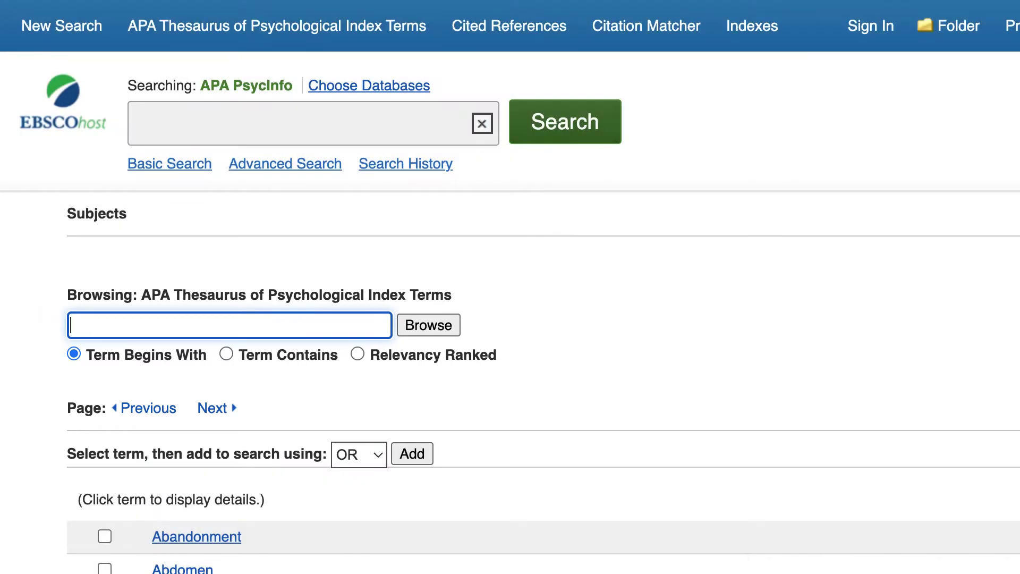
pyautogui.write('ptsd')
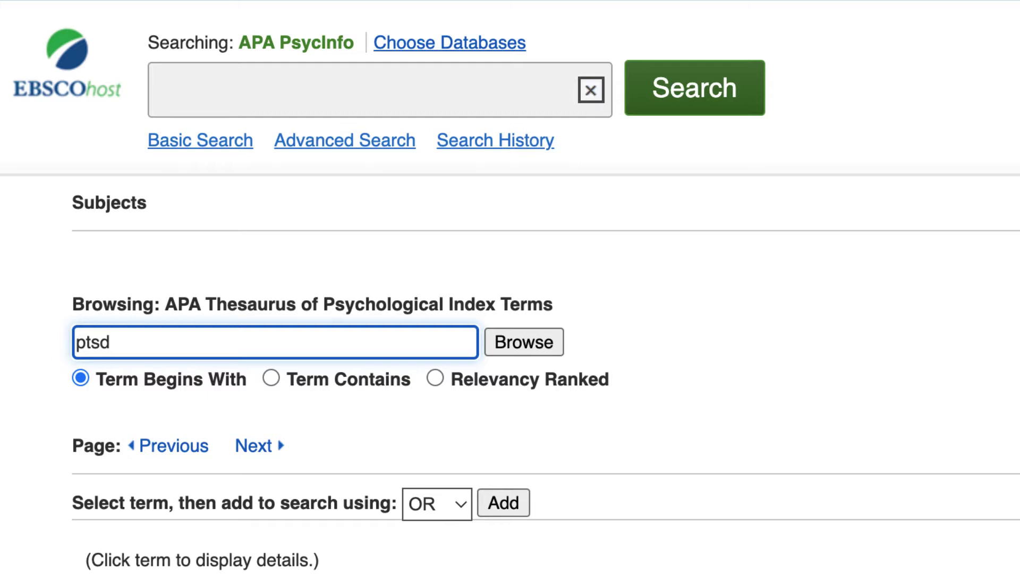
pyautogui.click(533, 343)
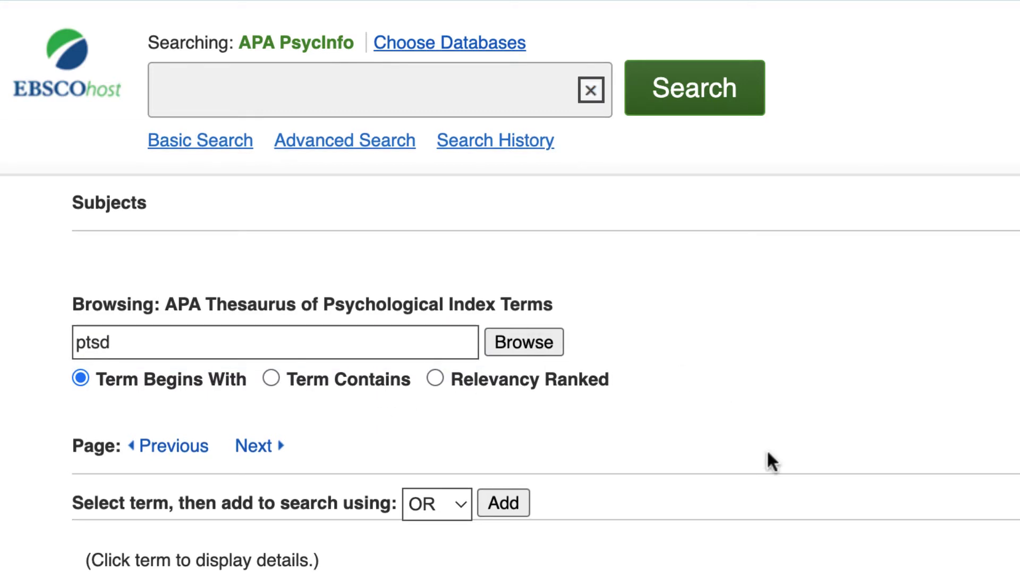
# Add the preferred term Posttraumatic Stress Disorder to the query and search it, giving 37,064 results
pyautogui.scroll(-3, 767, 460)
pyautogui.scroll(-6, 768, 457)
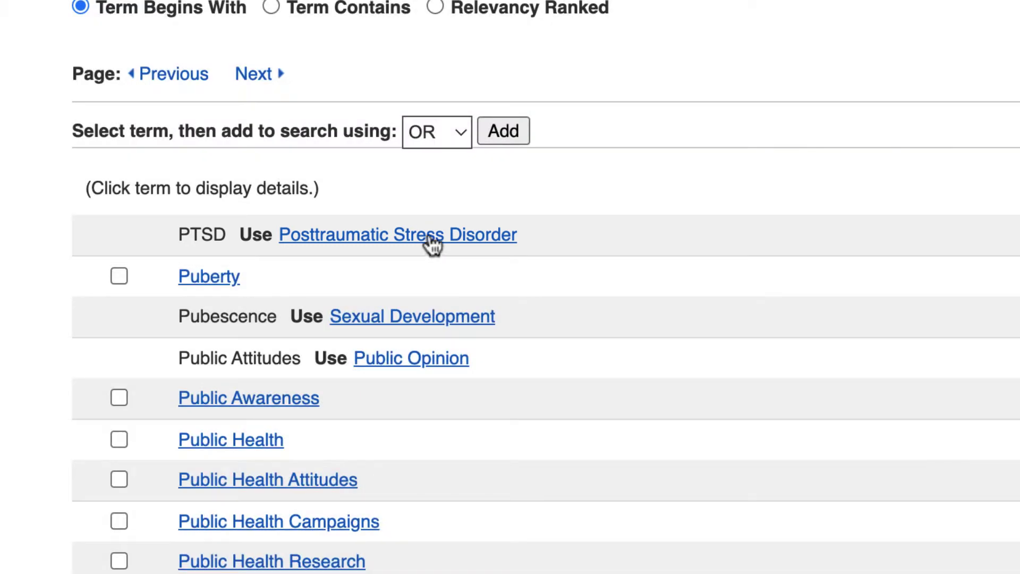
pyautogui.click(429, 236)
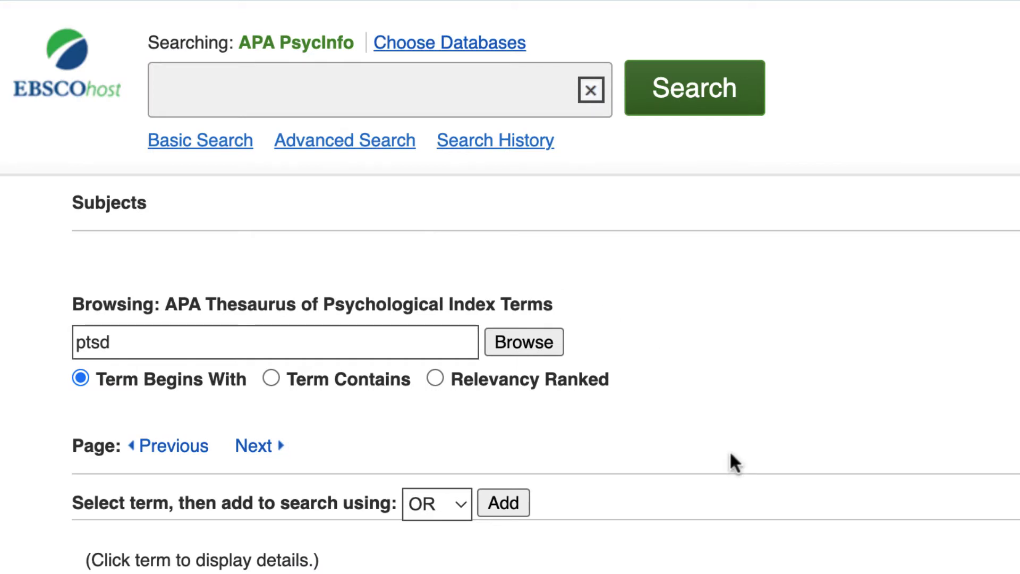
pyautogui.scroll(-5, 729, 450)
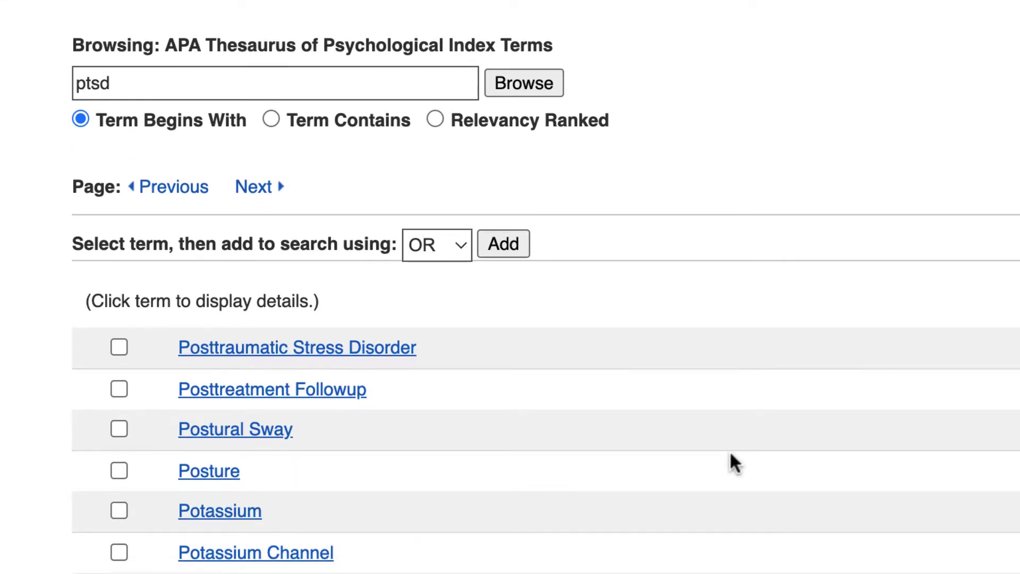
pyautogui.scroll(-1, 476, 358)
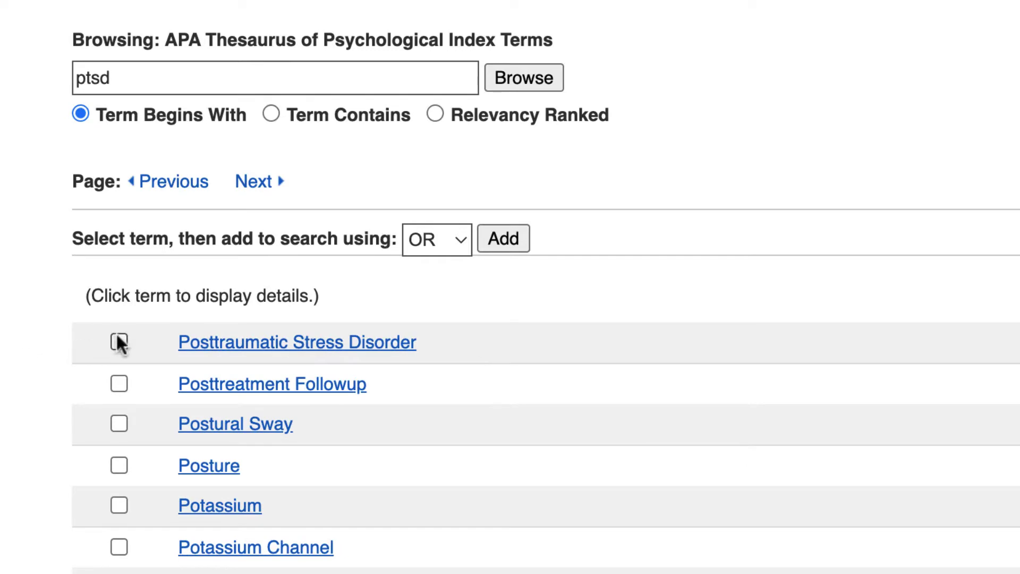
pyautogui.click(503, 240)
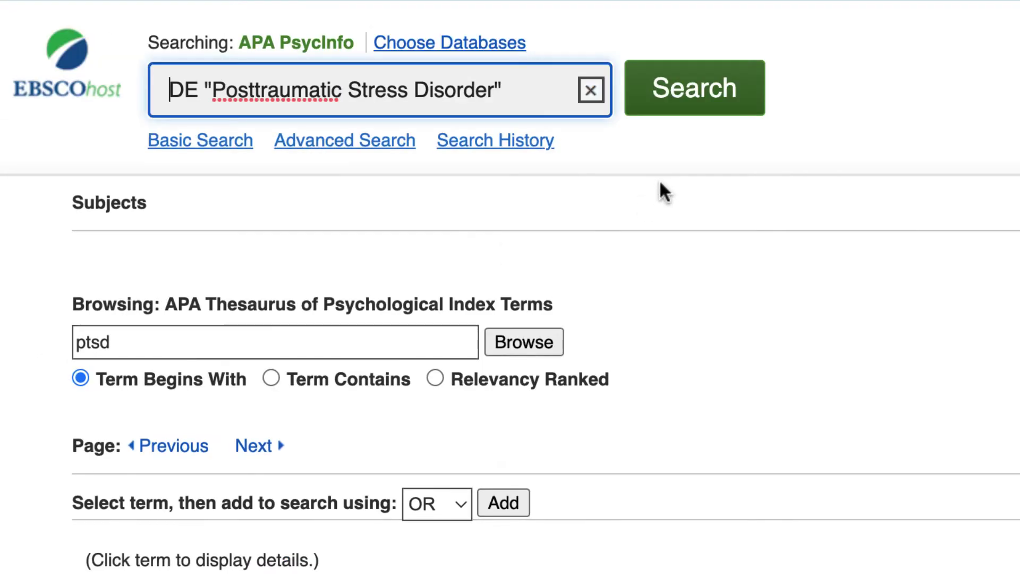
pyautogui.scroll(-1, 637, 149)
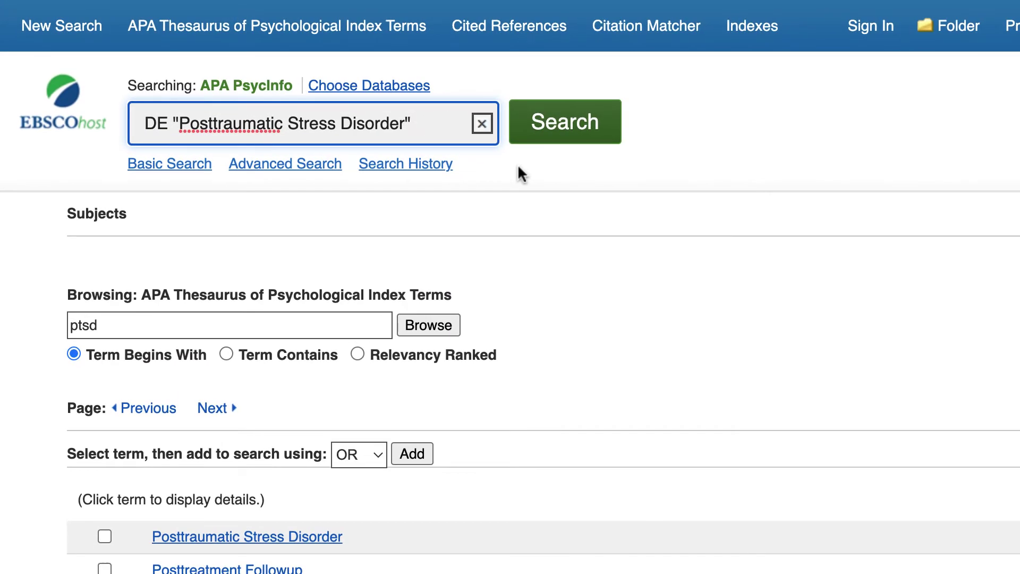
pyautogui.click(570, 134)
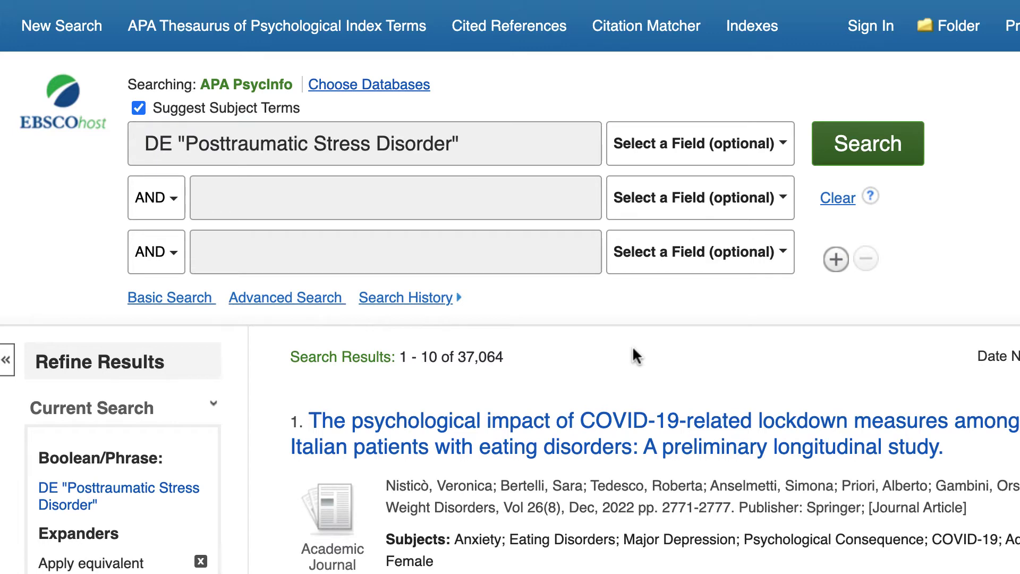
# Look up 'telehealth' in the APA Thesaurus
pyautogui.click(380, 26)
pyautogui.scroll(-5, 553, 404)
pyautogui.click(151, 137)
pyautogui.write('telehealth')
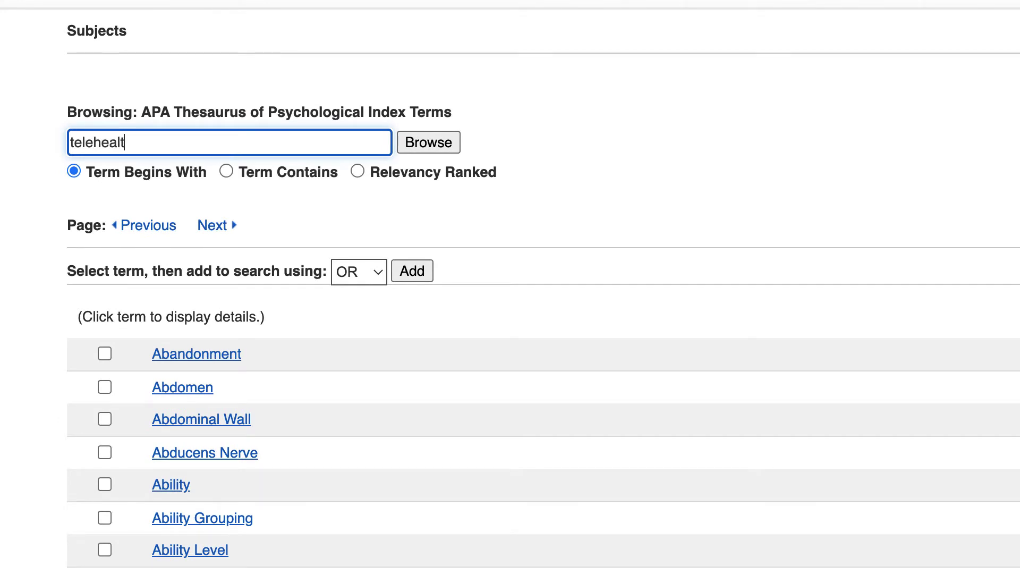
pyautogui.press('Return')
# Open the Telemedicine term entry, with its narrower term Online Therapy marked
pyautogui.scroll(-6, 596, 393)
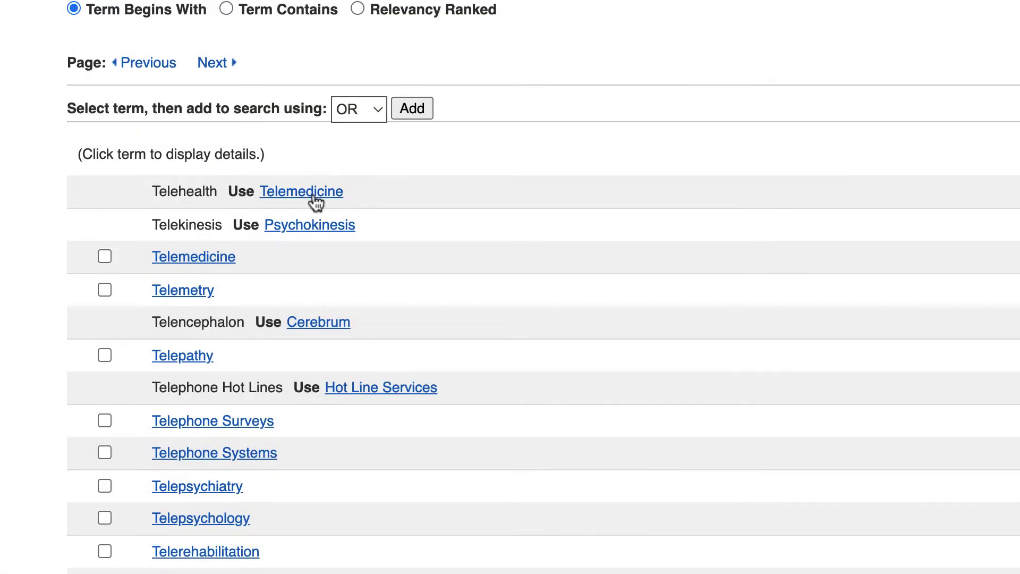
pyautogui.scroll(6, 316, 202)
pyautogui.scroll(-3, 645, 465)
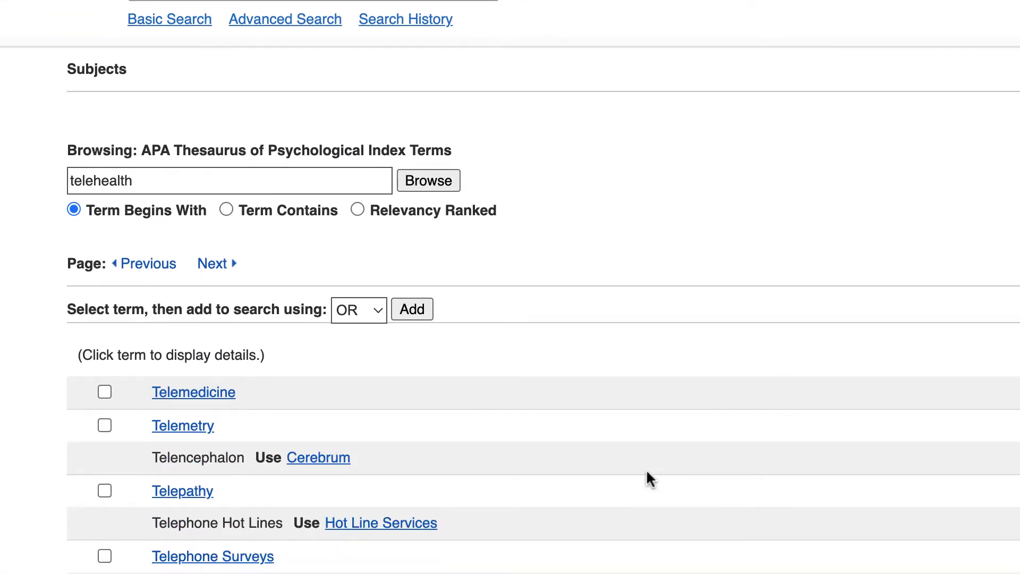
pyautogui.scroll(-3, 647, 473)
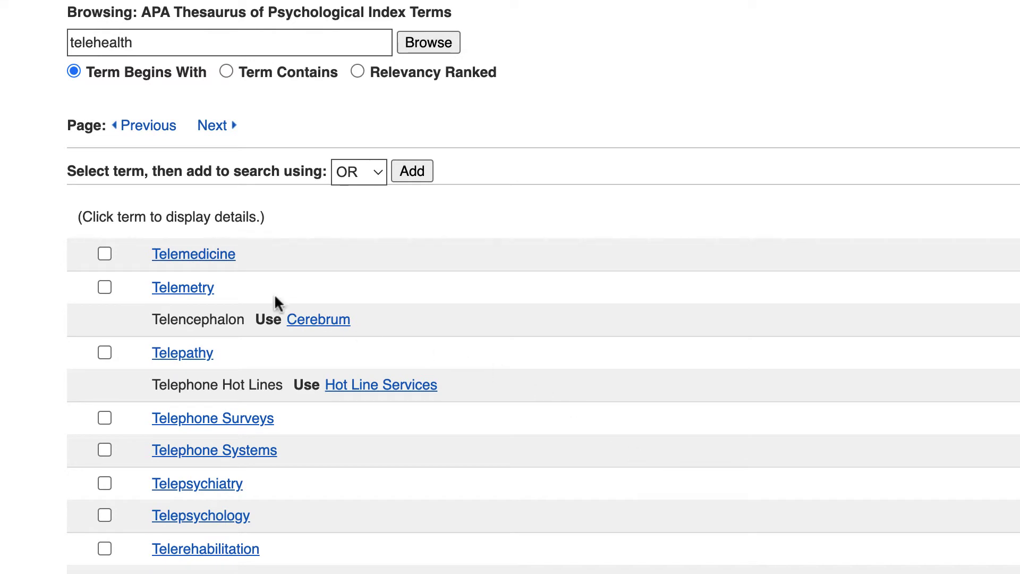
pyautogui.click(214, 262)
pyautogui.scroll(-4, 706, 435)
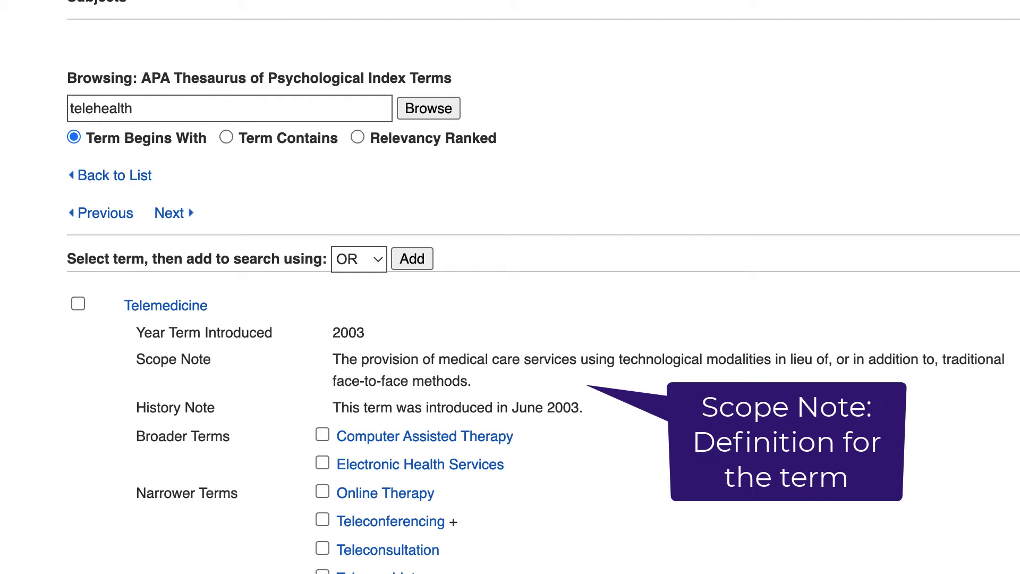
pyautogui.scroll(-6, 707, 439)
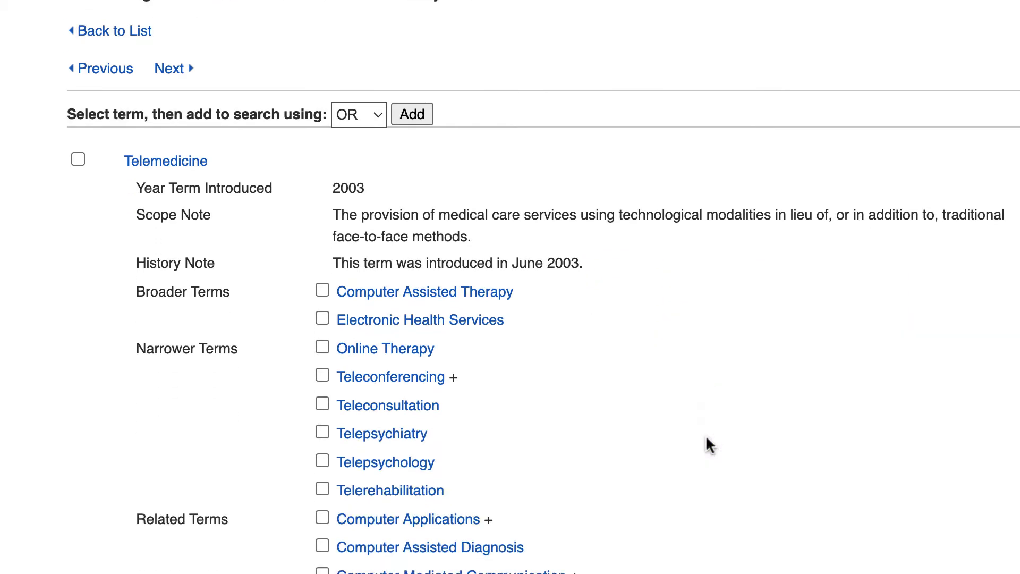
pyautogui.scroll(-1, 706, 438)
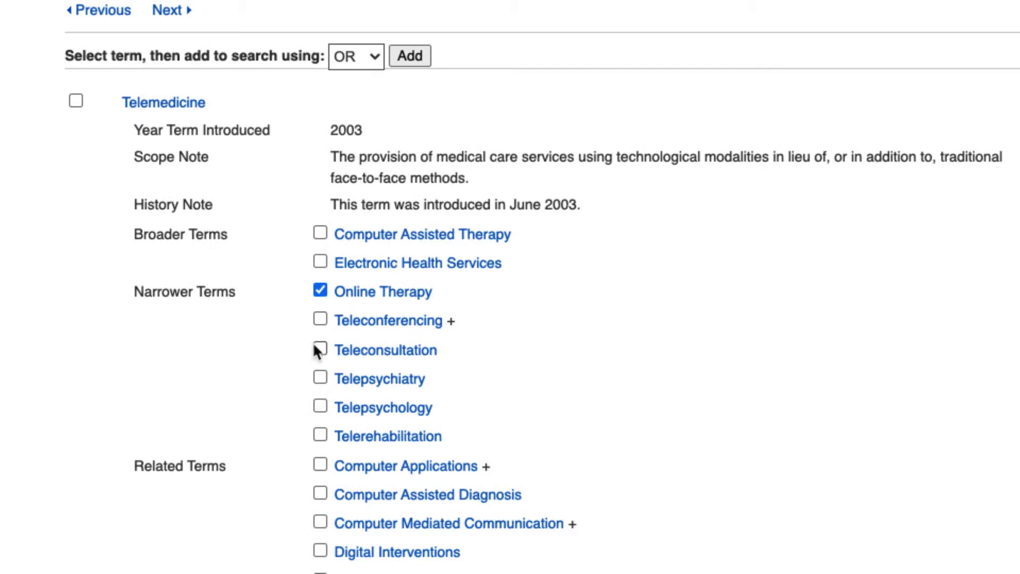
# Also mark Telepsychiatry and Telepsychology, add all the terms, and search them (11,387 results)
pyautogui.click(319, 379)
pyautogui.click(319, 407)
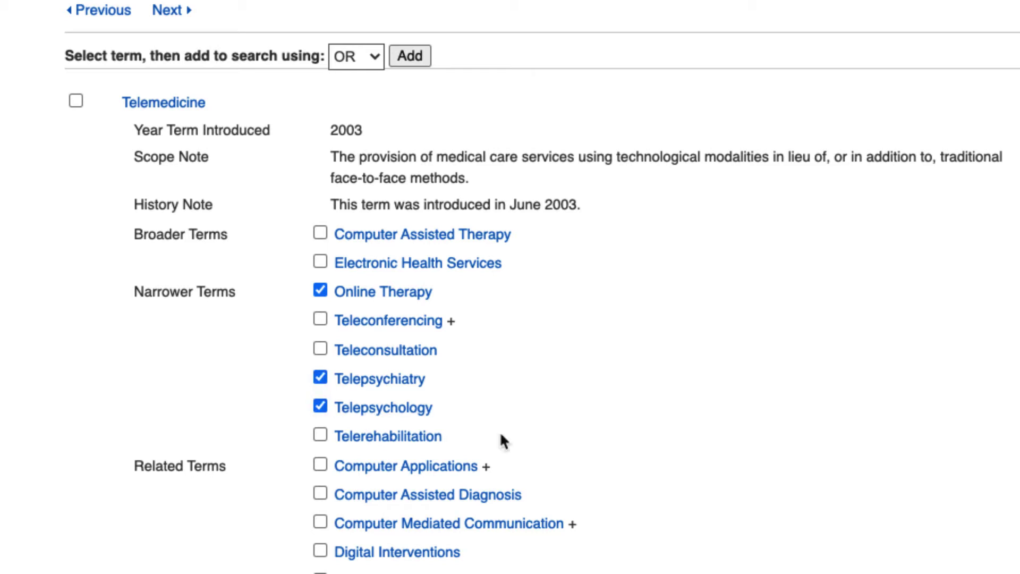
pyautogui.scroll(4, 744, 380)
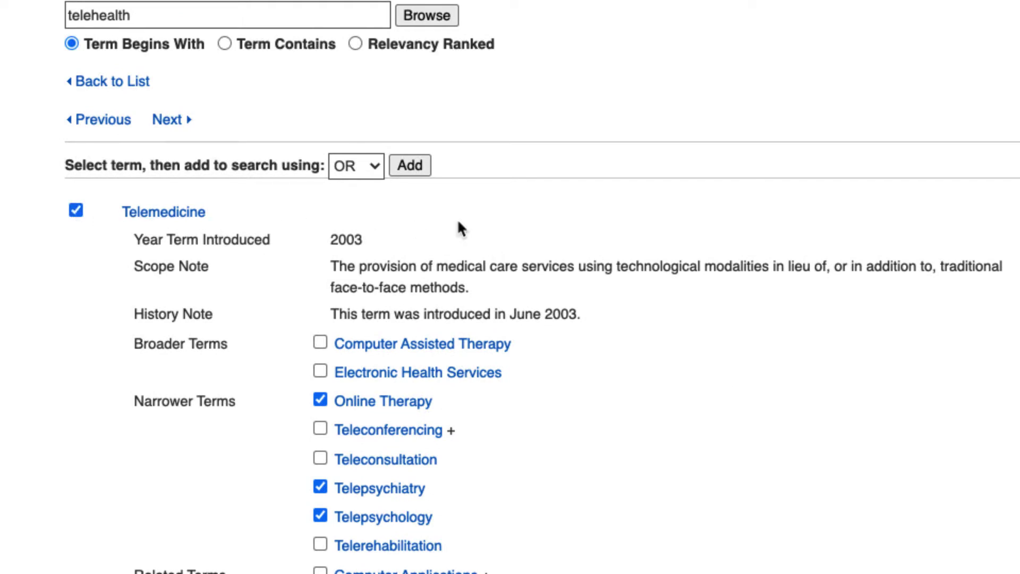
pyautogui.click(413, 167)
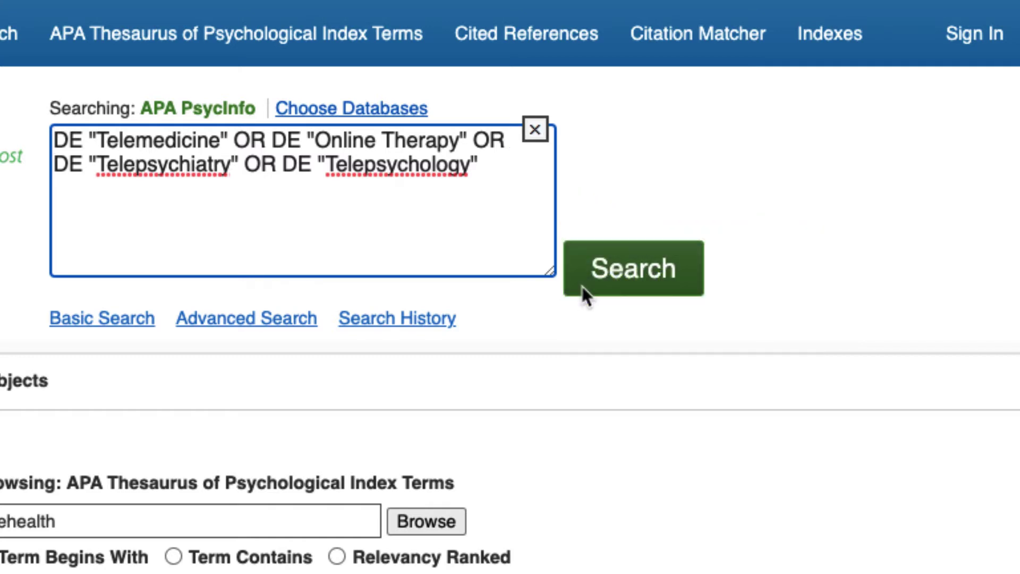
pyautogui.click(593, 274)
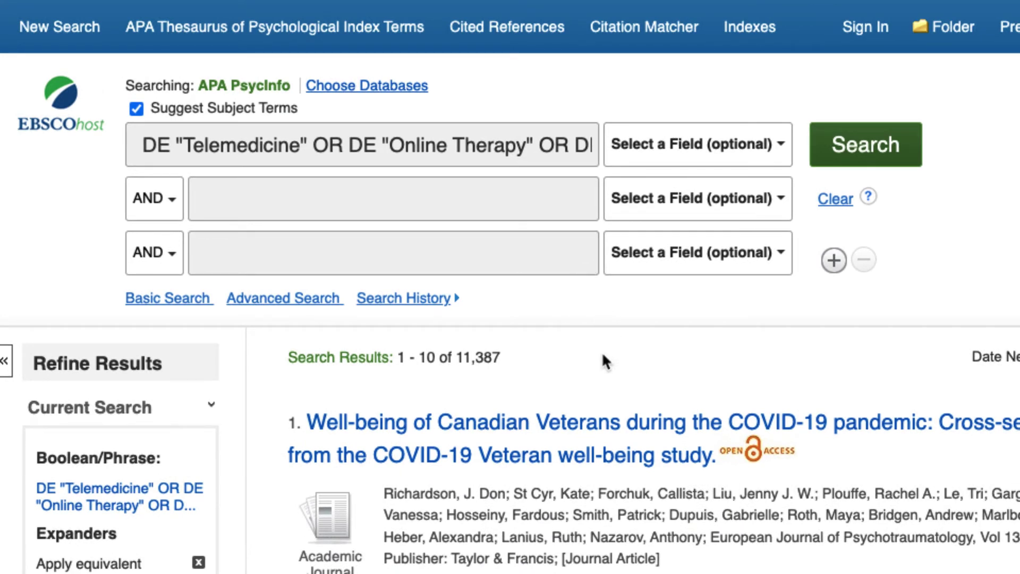
# In Search History, AND the PTSD search S1 with telemedicine search S2, giving S3 (226 results)
pyautogui.click(397, 302)
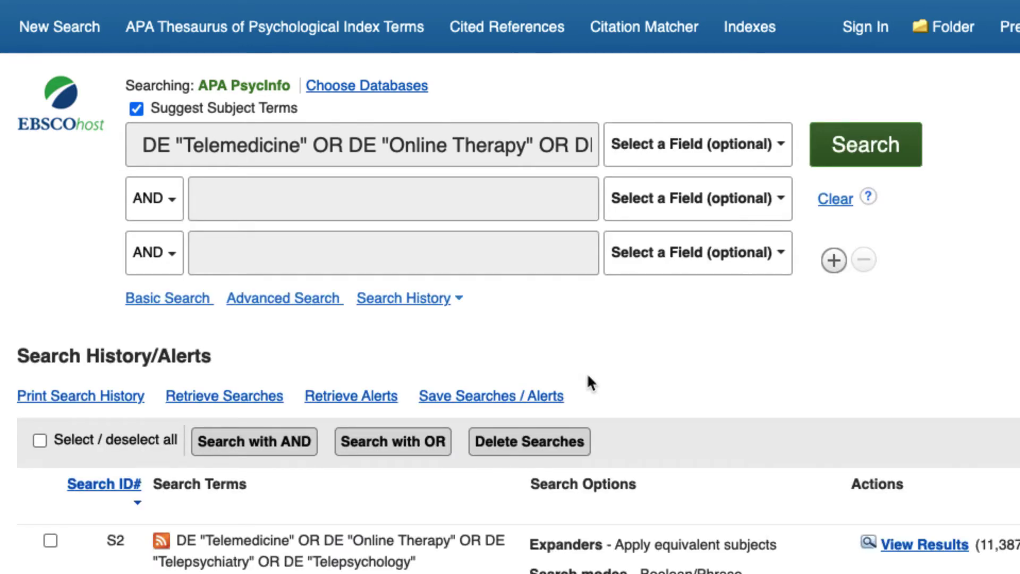
pyautogui.scroll(-5, 586, 383)
pyautogui.scroll(-1, 590, 382)
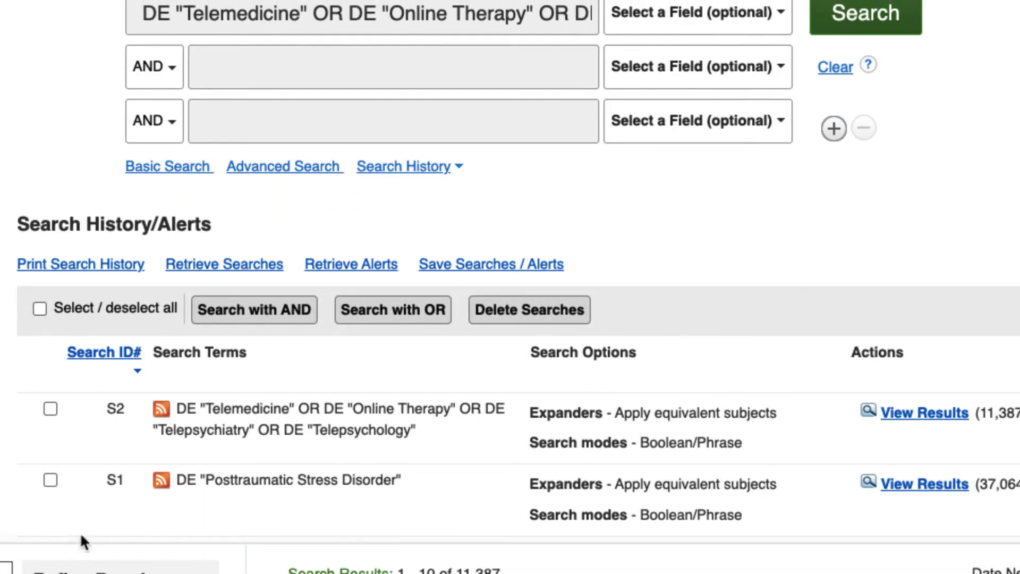
pyautogui.click(50, 481)
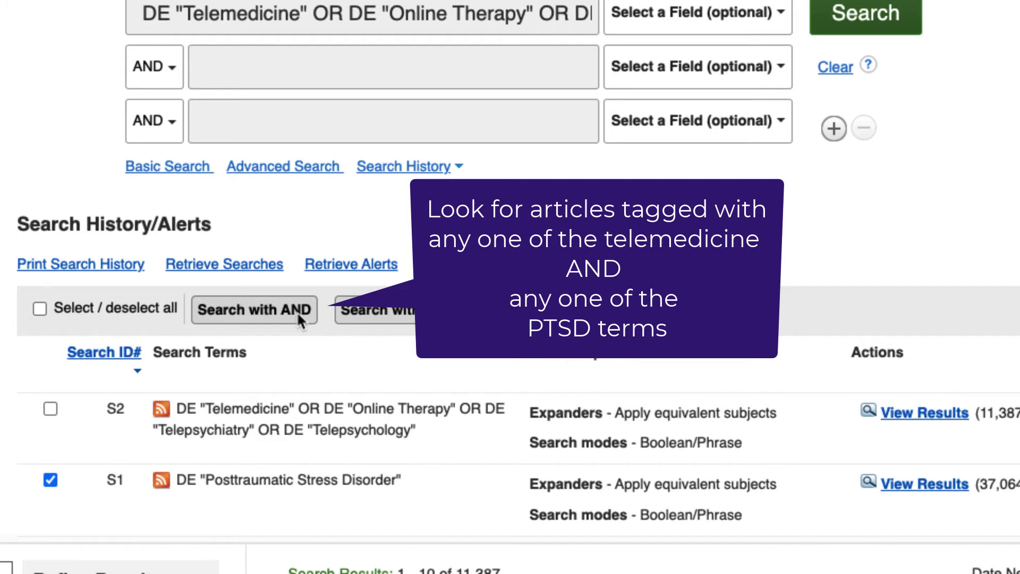
pyautogui.click(299, 319)
pyautogui.scroll(-8, 910, 276)
pyautogui.scroll(-3, 910, 275)
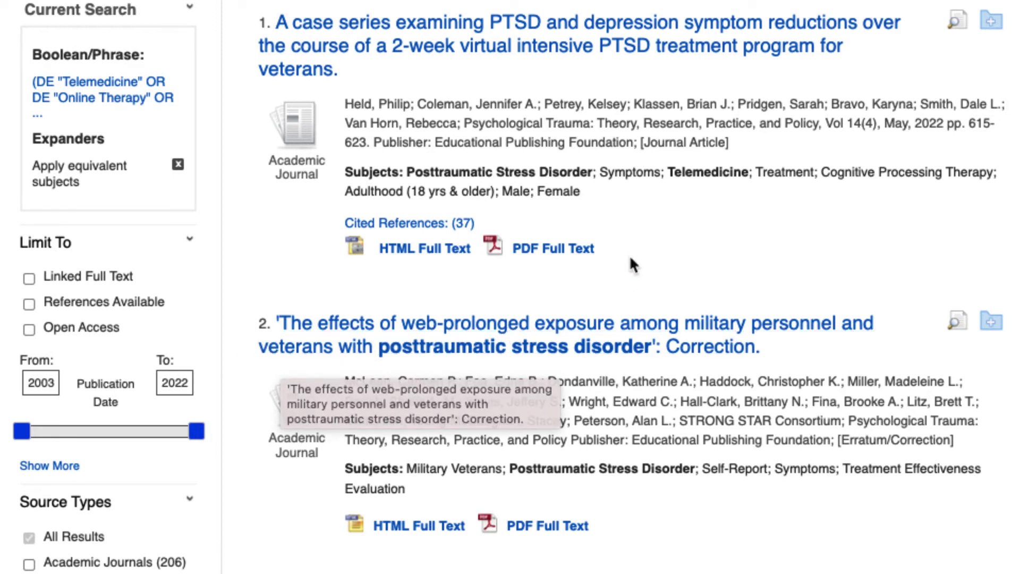
pyautogui.scroll(5, 632, 253)
pyautogui.scroll(6, 631, 252)
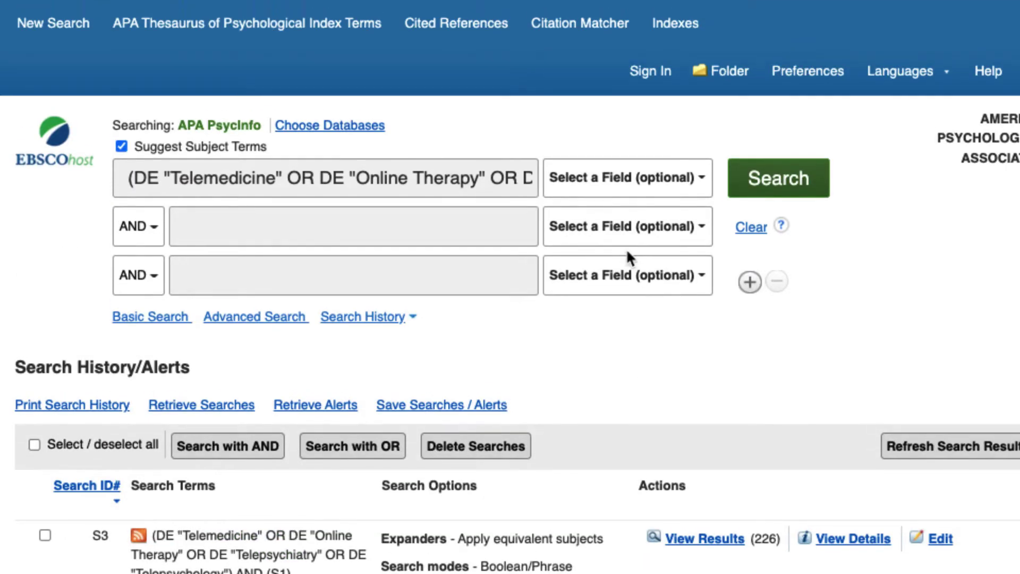
# Look up 'veterans' in the APA Thesaurus
pyautogui.click(299, 31)
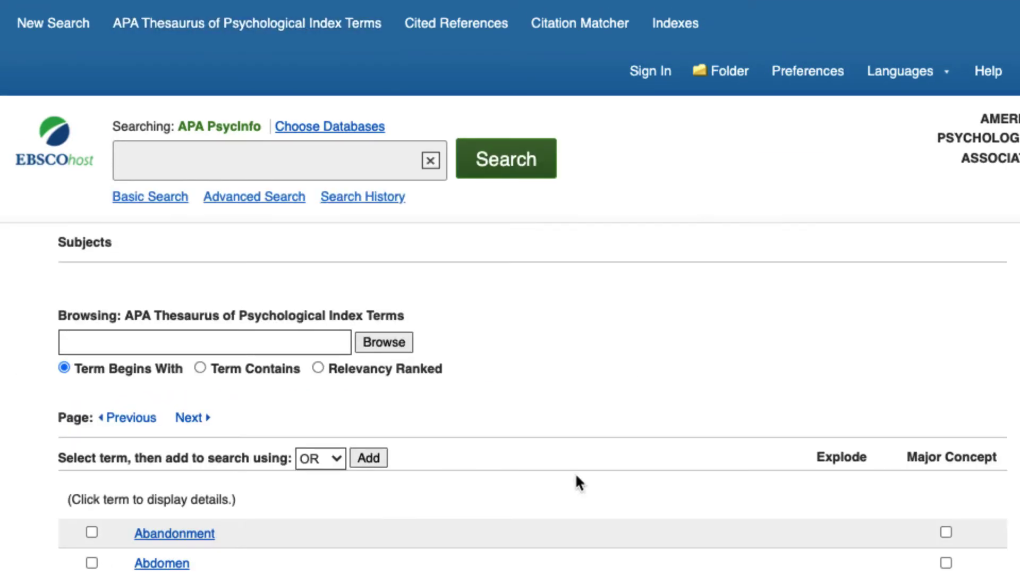
pyautogui.click(213, 336)
pyautogui.write('veterans')
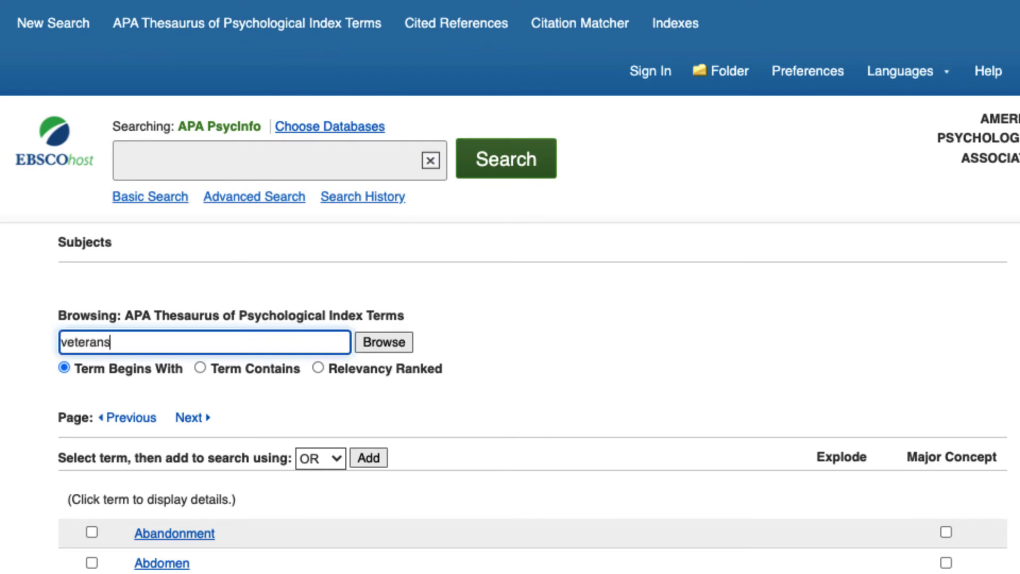
pyautogui.click(410, 340)
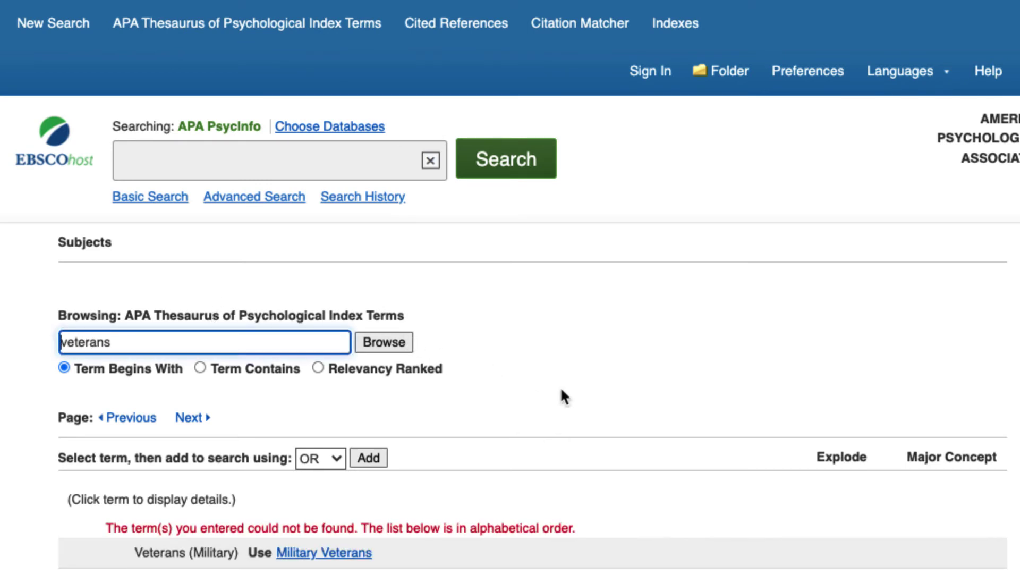
# Add the preferred term Military Veterans to the query and search it, giving S4 (15,398 results)
pyautogui.scroll(-3, 566, 406)
pyautogui.scroll(-2, 565, 401)
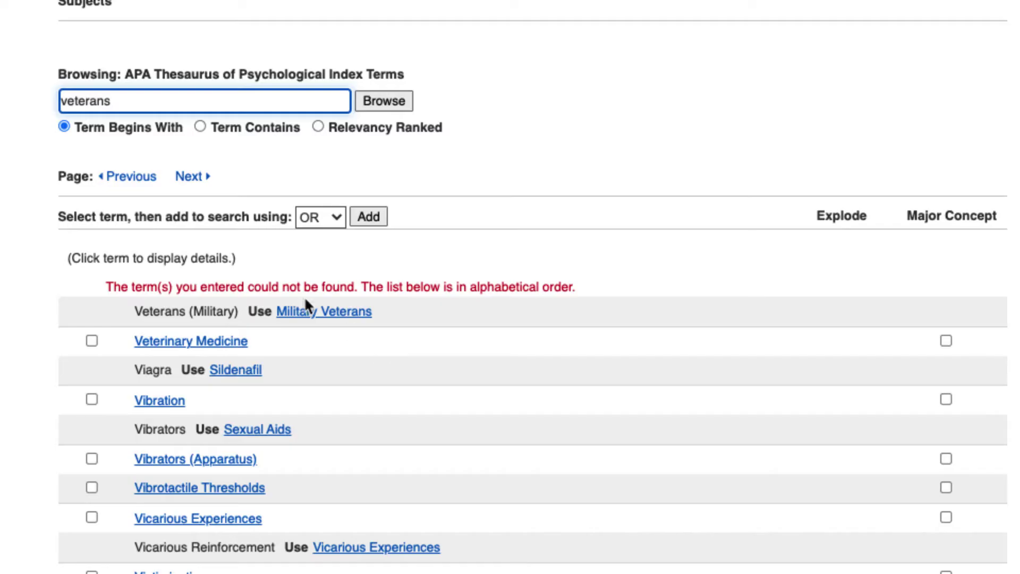
pyautogui.click(308, 314)
pyautogui.scroll(-7, 542, 340)
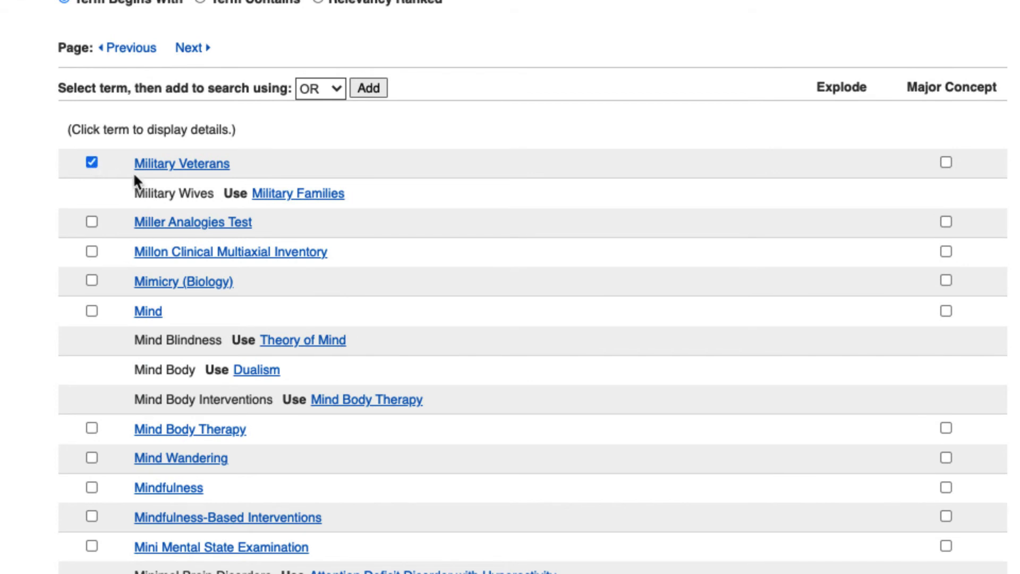
pyautogui.click(364, 93)
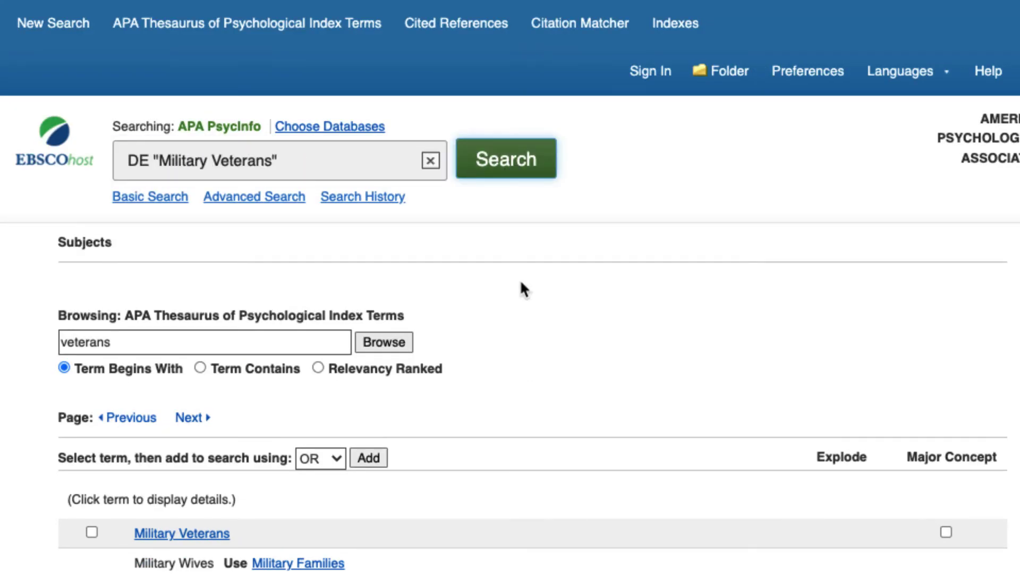
pyautogui.scroll(-8, 563, 391)
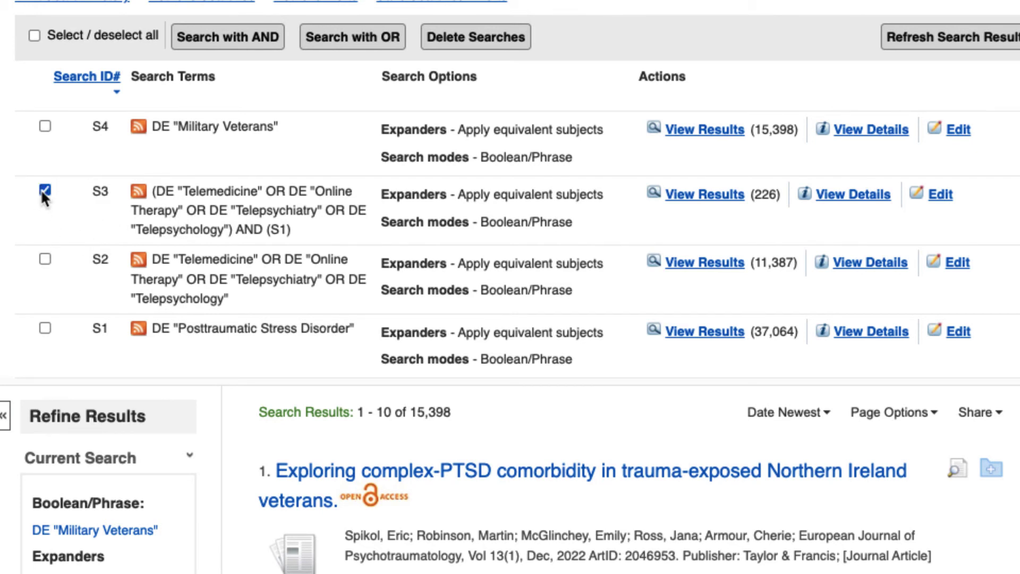
# AND the Military Veterans search S4 with S3, narrowing the results to 95 articles
pyautogui.click(227, 37)
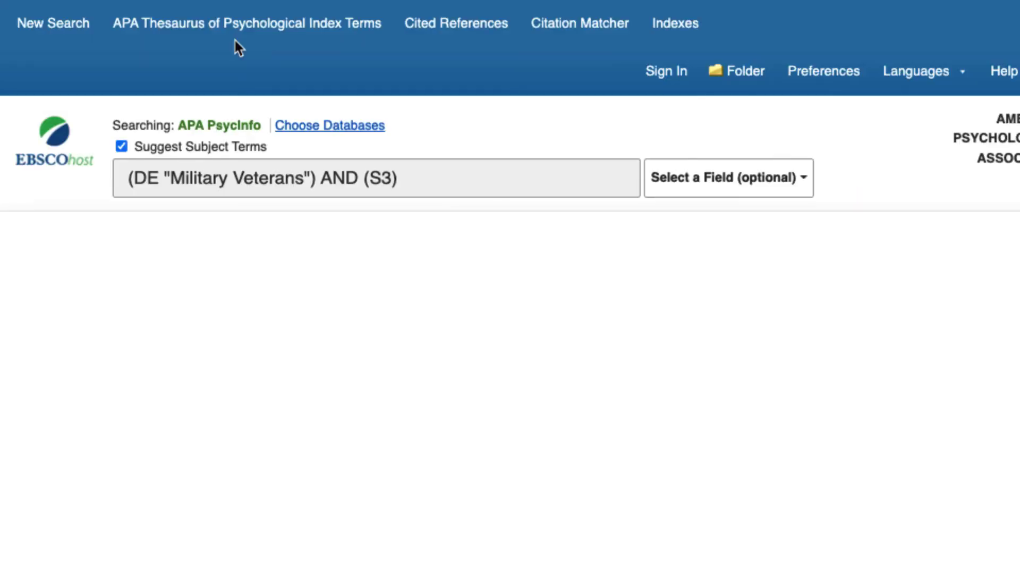
pyautogui.scroll(-3, 691, 345)
pyautogui.scroll(-10, 774, 420)
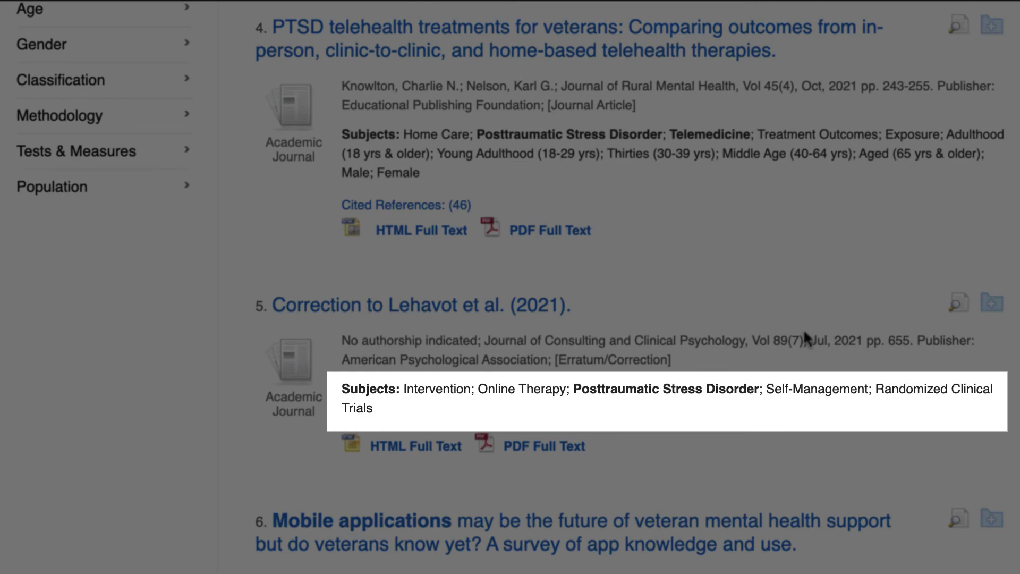
pyautogui.scroll(-6, 804, 332)
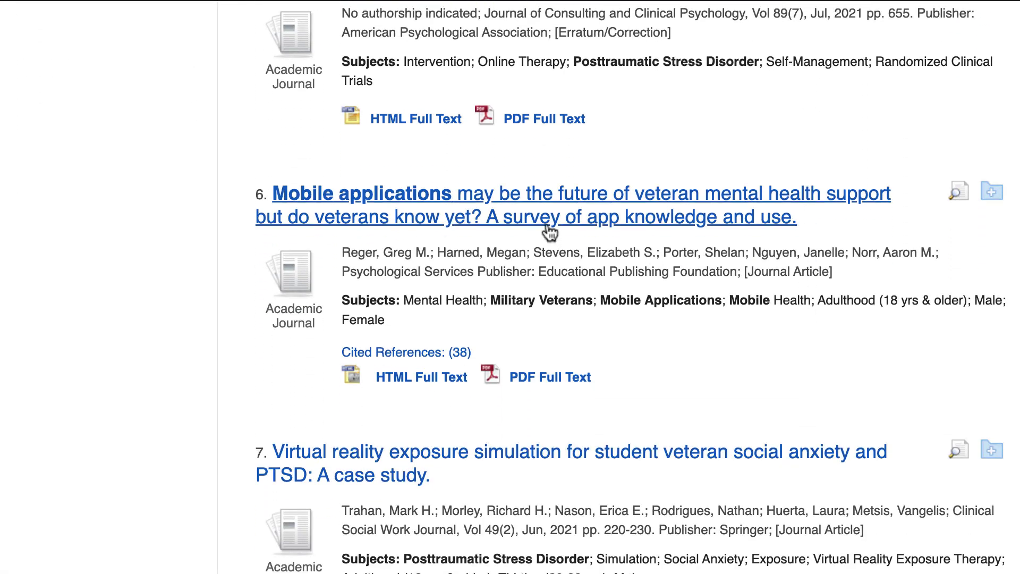
# Open the detailed record of result 6, 'Mobile applications may be the future of veteran mental health support…'
pyautogui.click(549, 231)
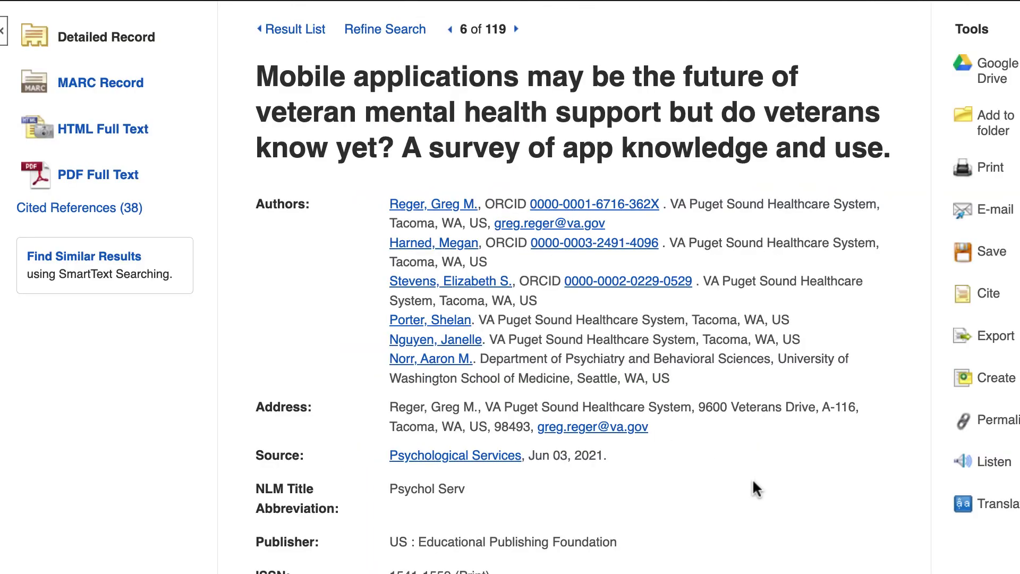
pyautogui.scroll(-14, 755, 478)
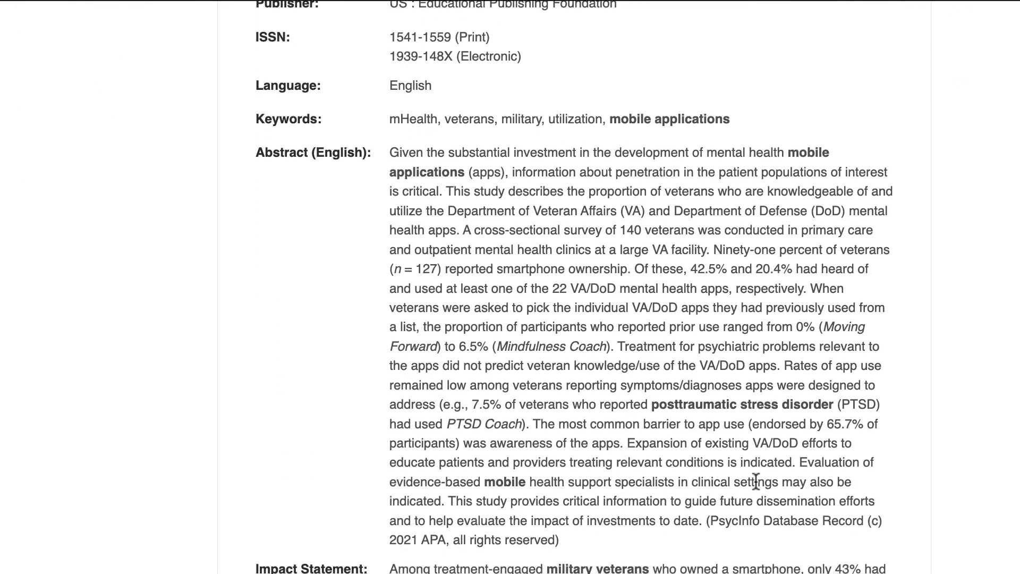
pyautogui.scroll(-3, 757, 489)
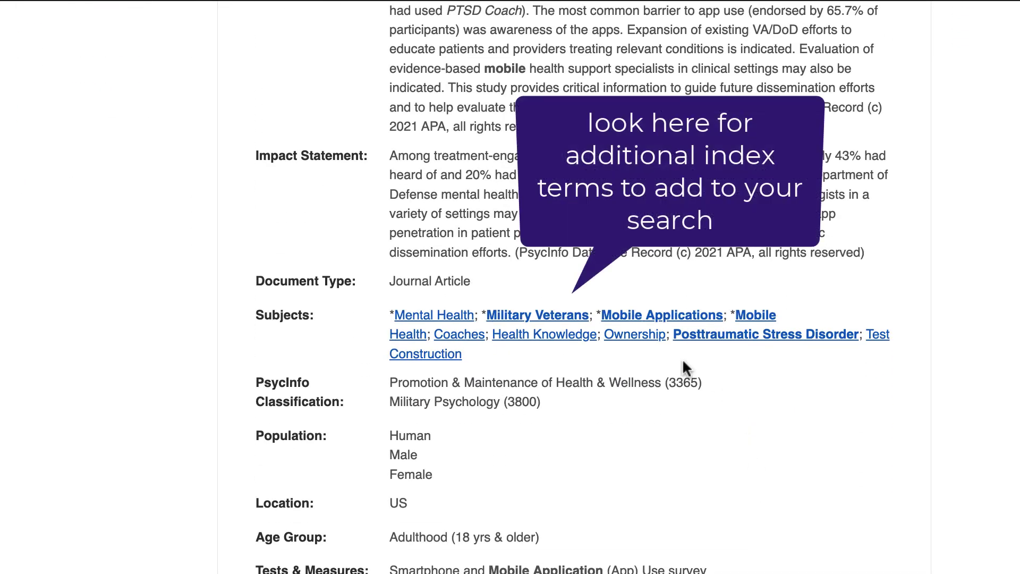